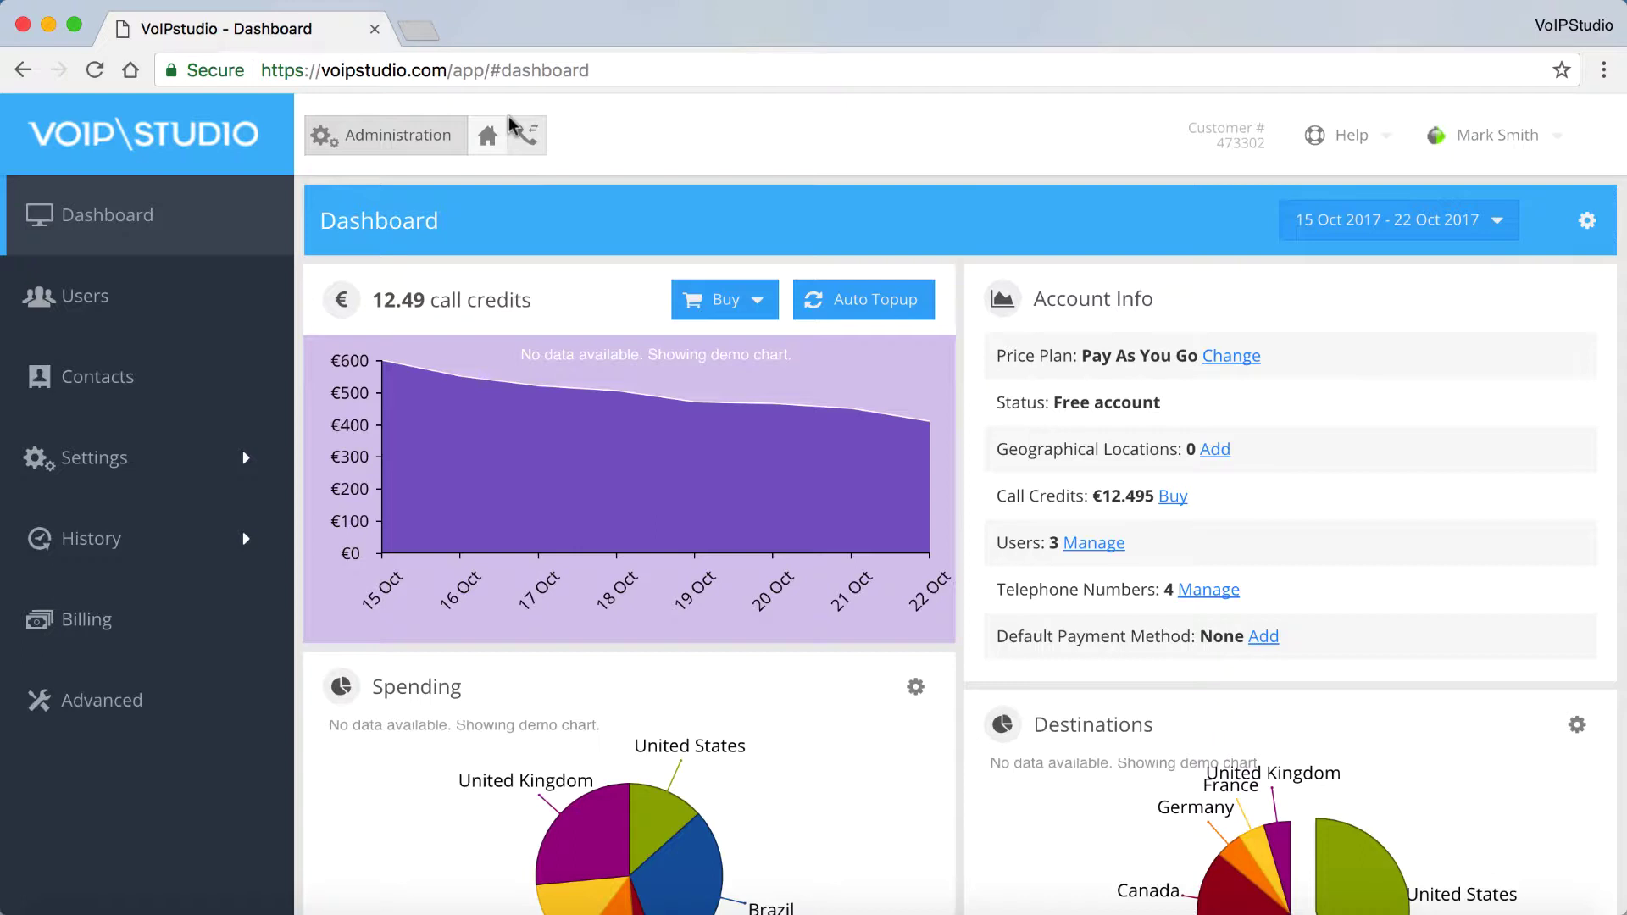
click(524, 136)
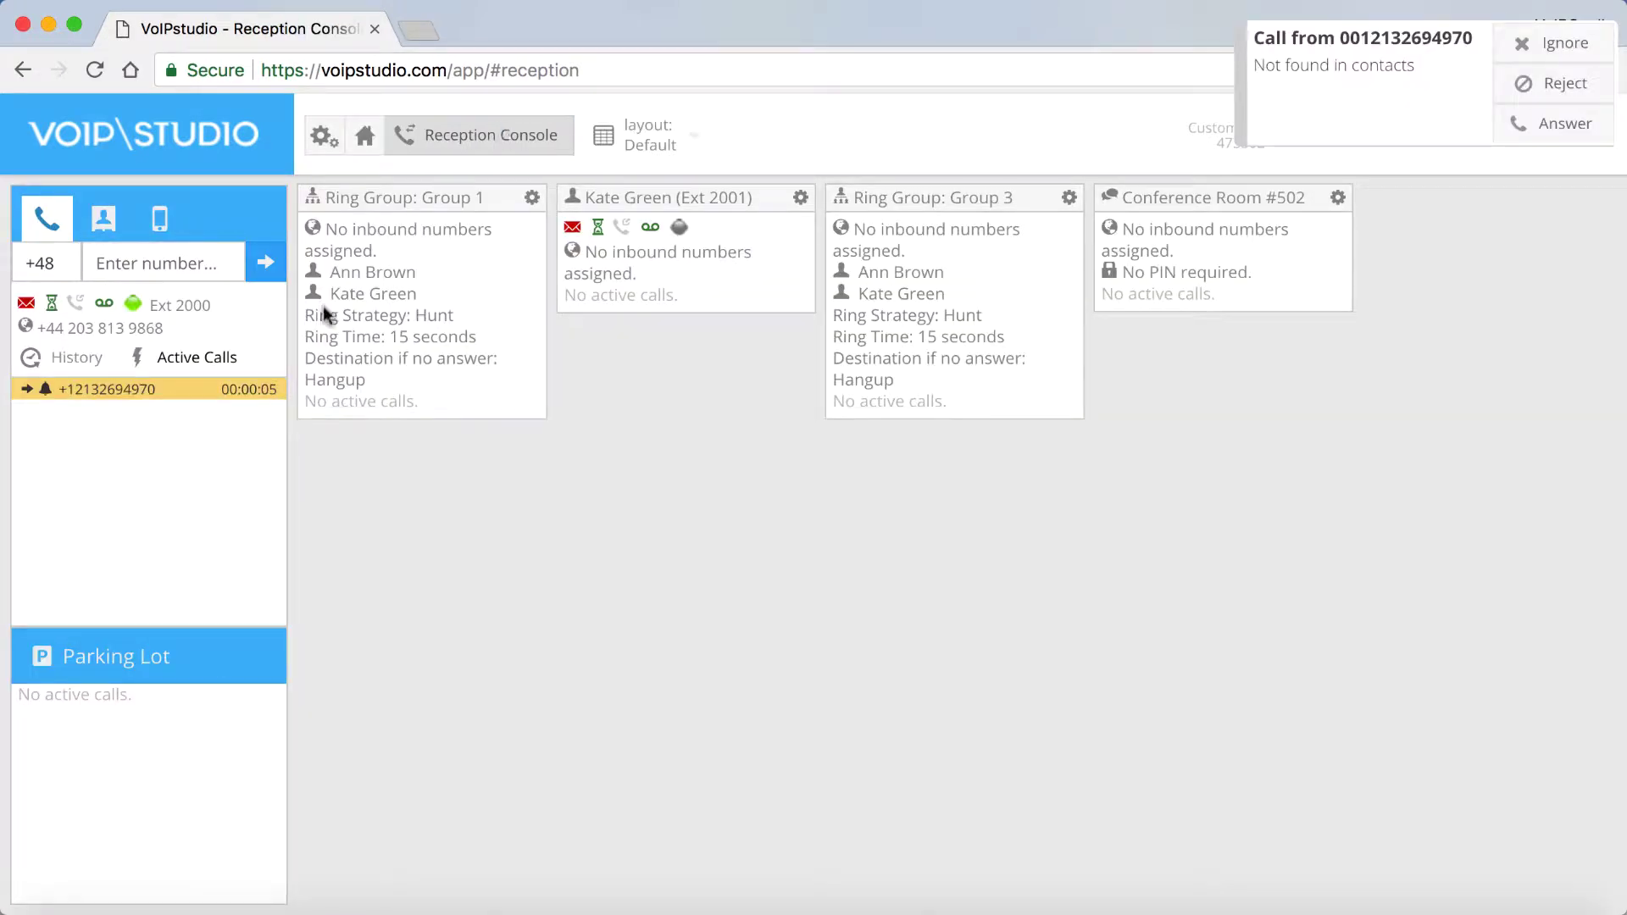
right_click(31, 390)
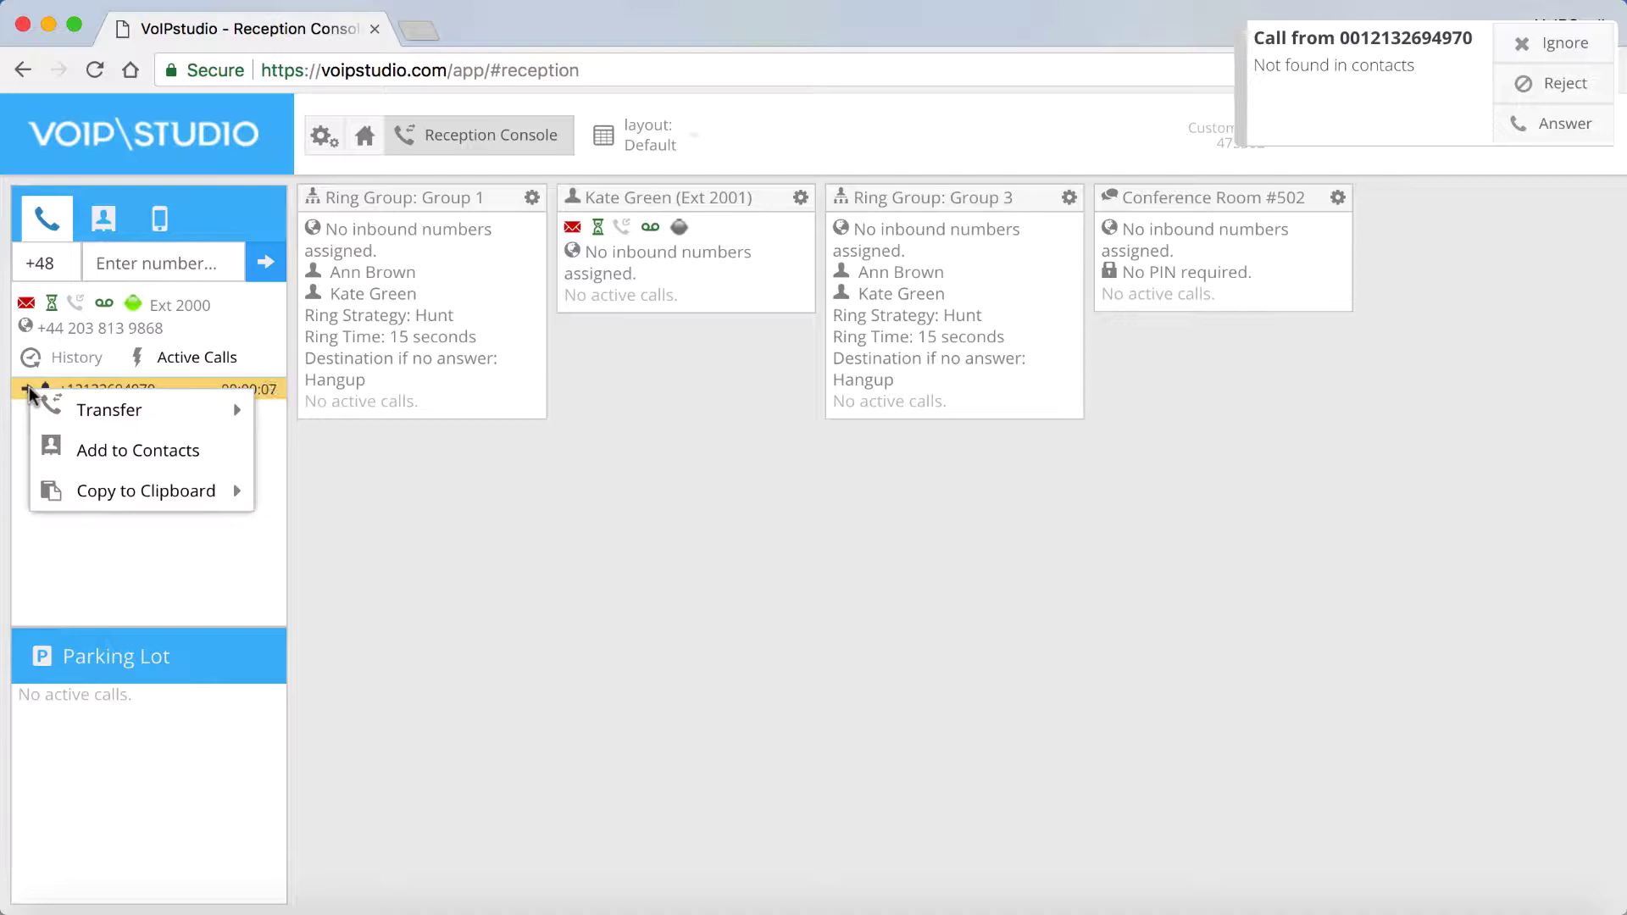
mouse_move(109, 410)
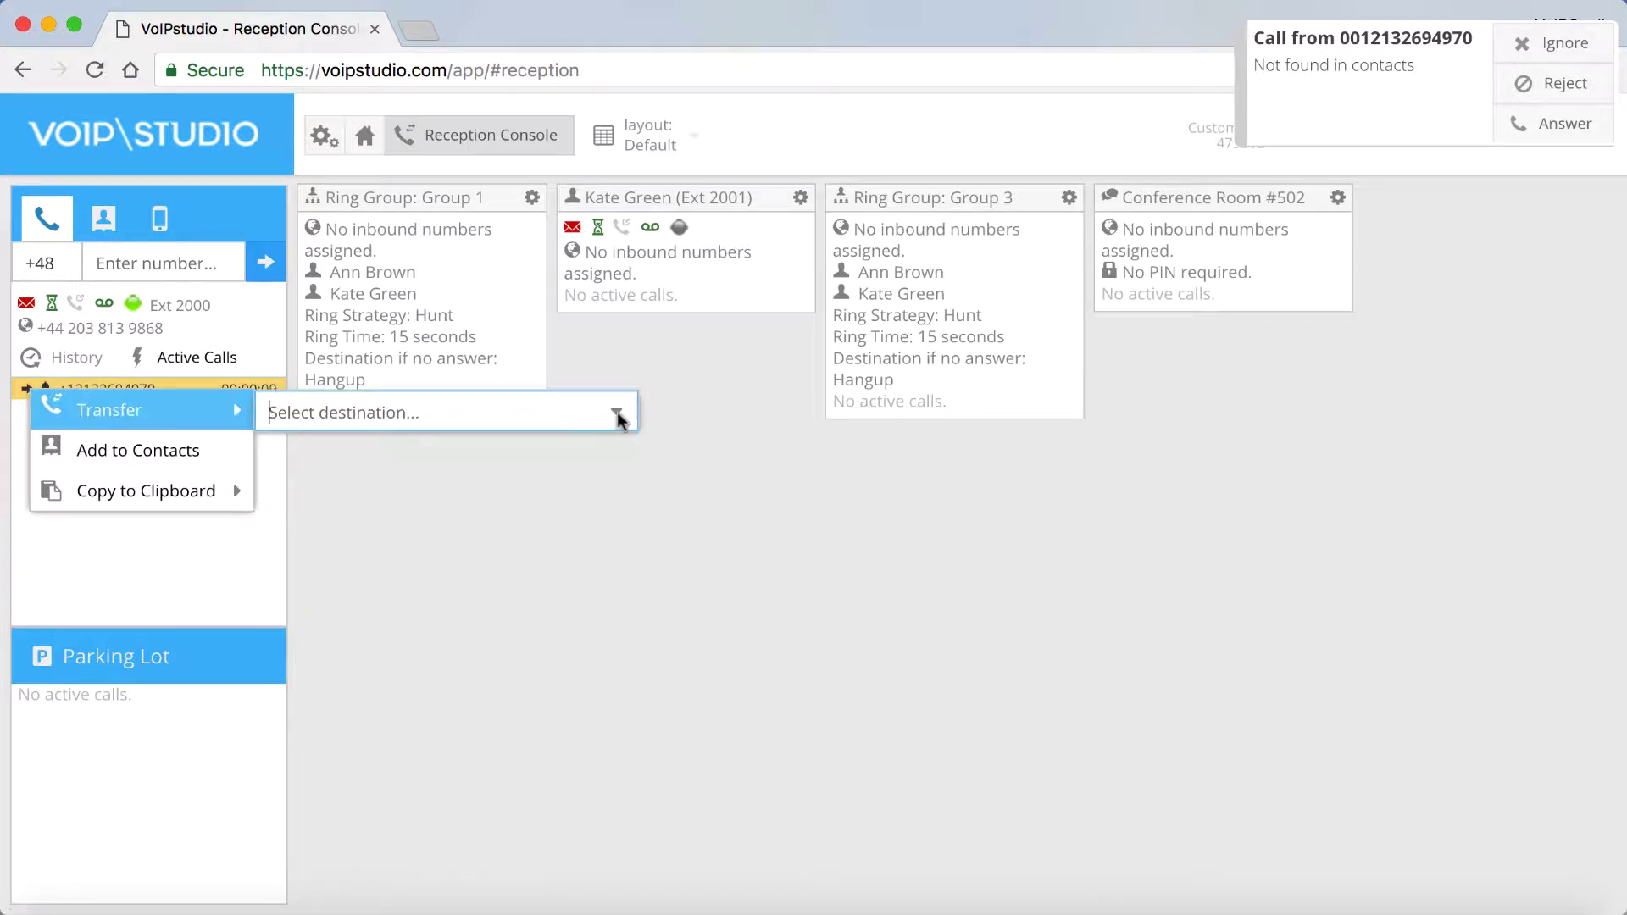
click(619, 417)
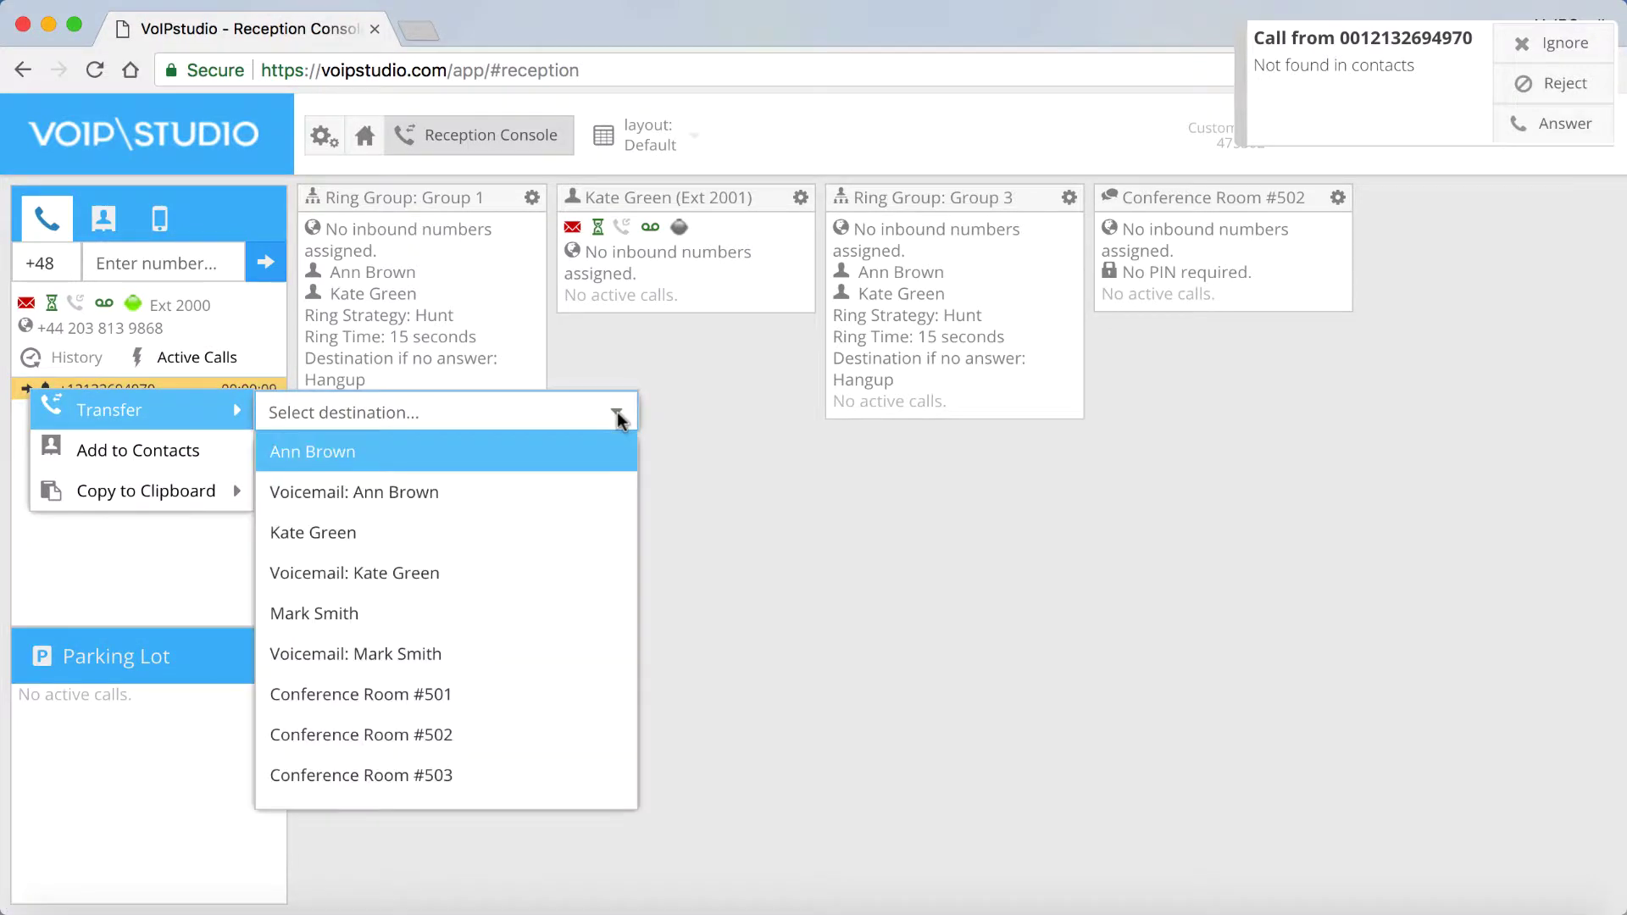
click(356, 534)
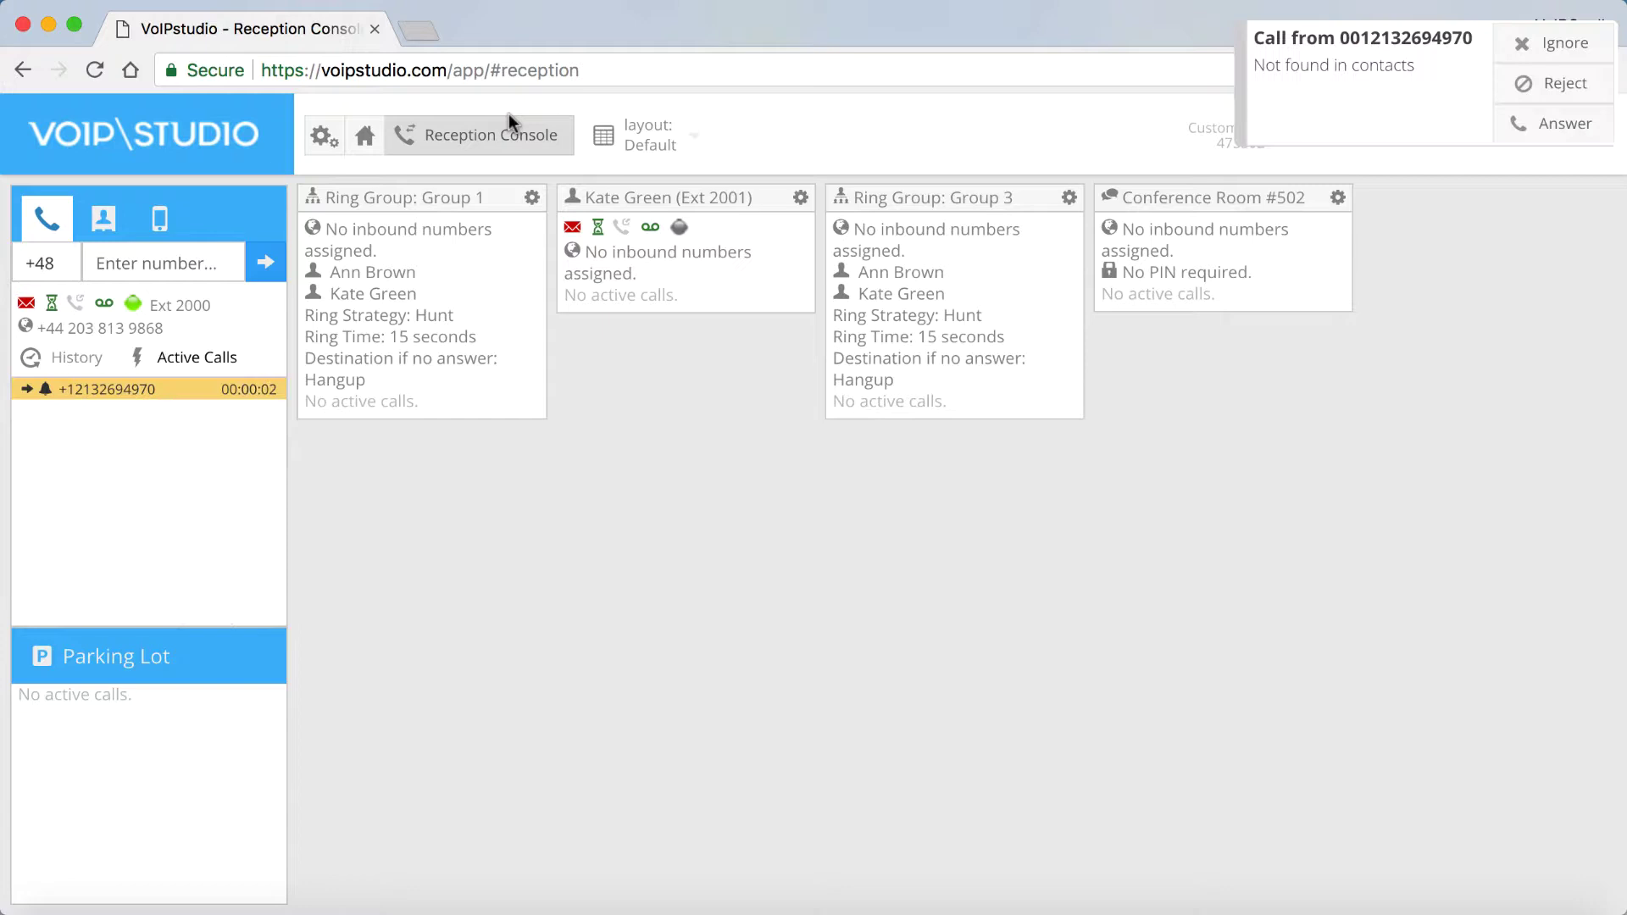
Step: Transfer the second incoming call into Conference Room #502
right_click(31, 389)
mouse_move(107, 409)
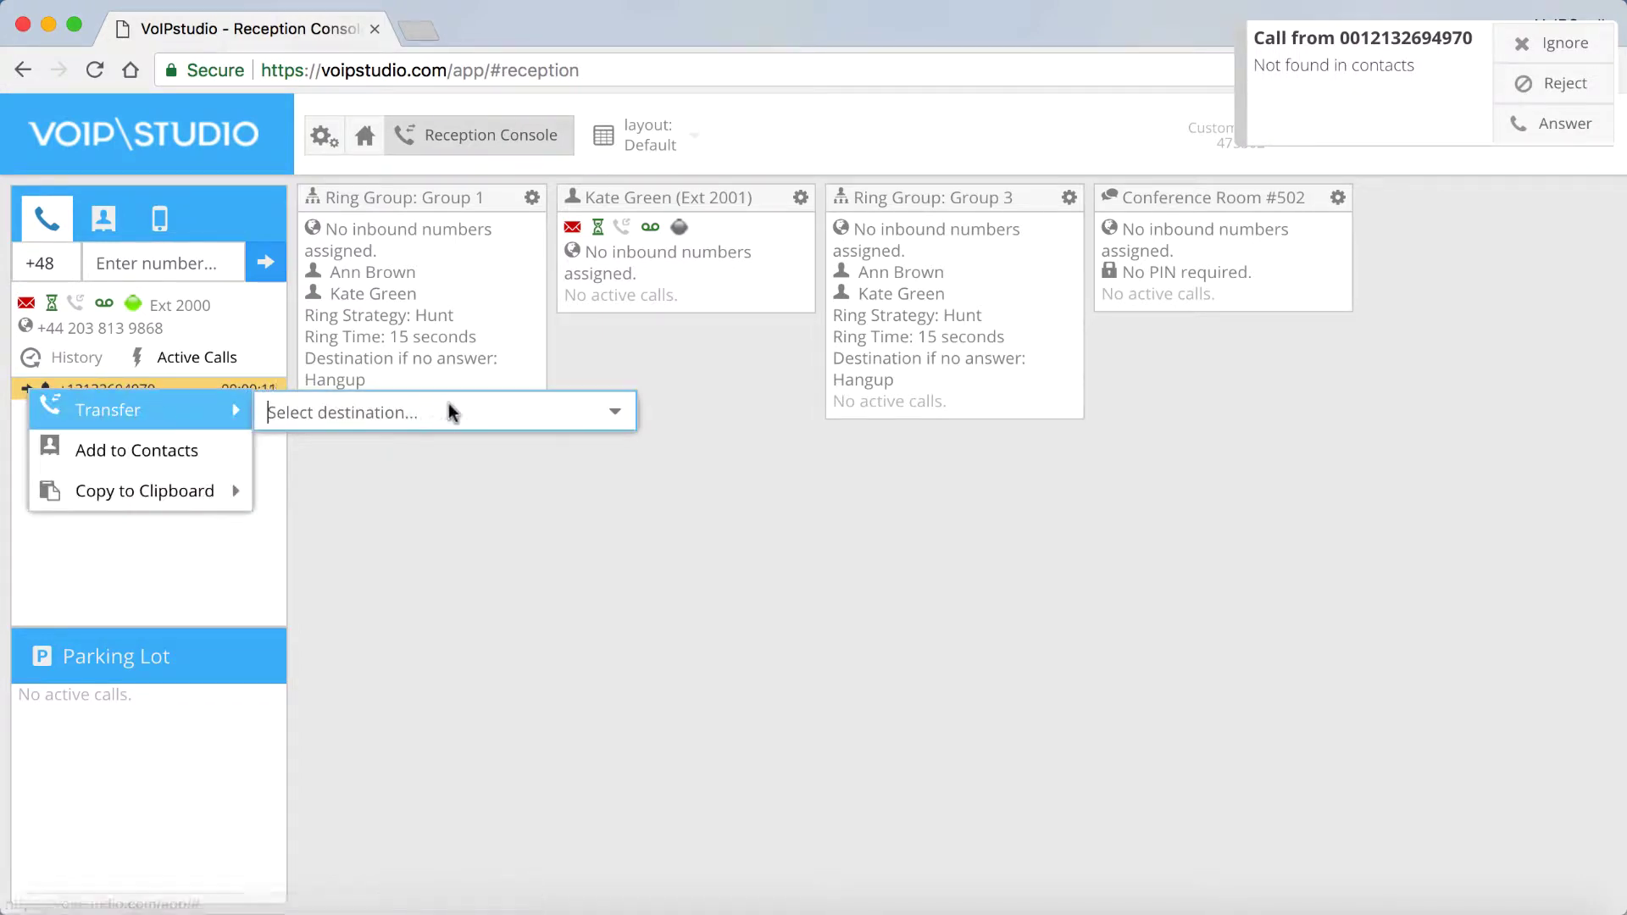
click(614, 412)
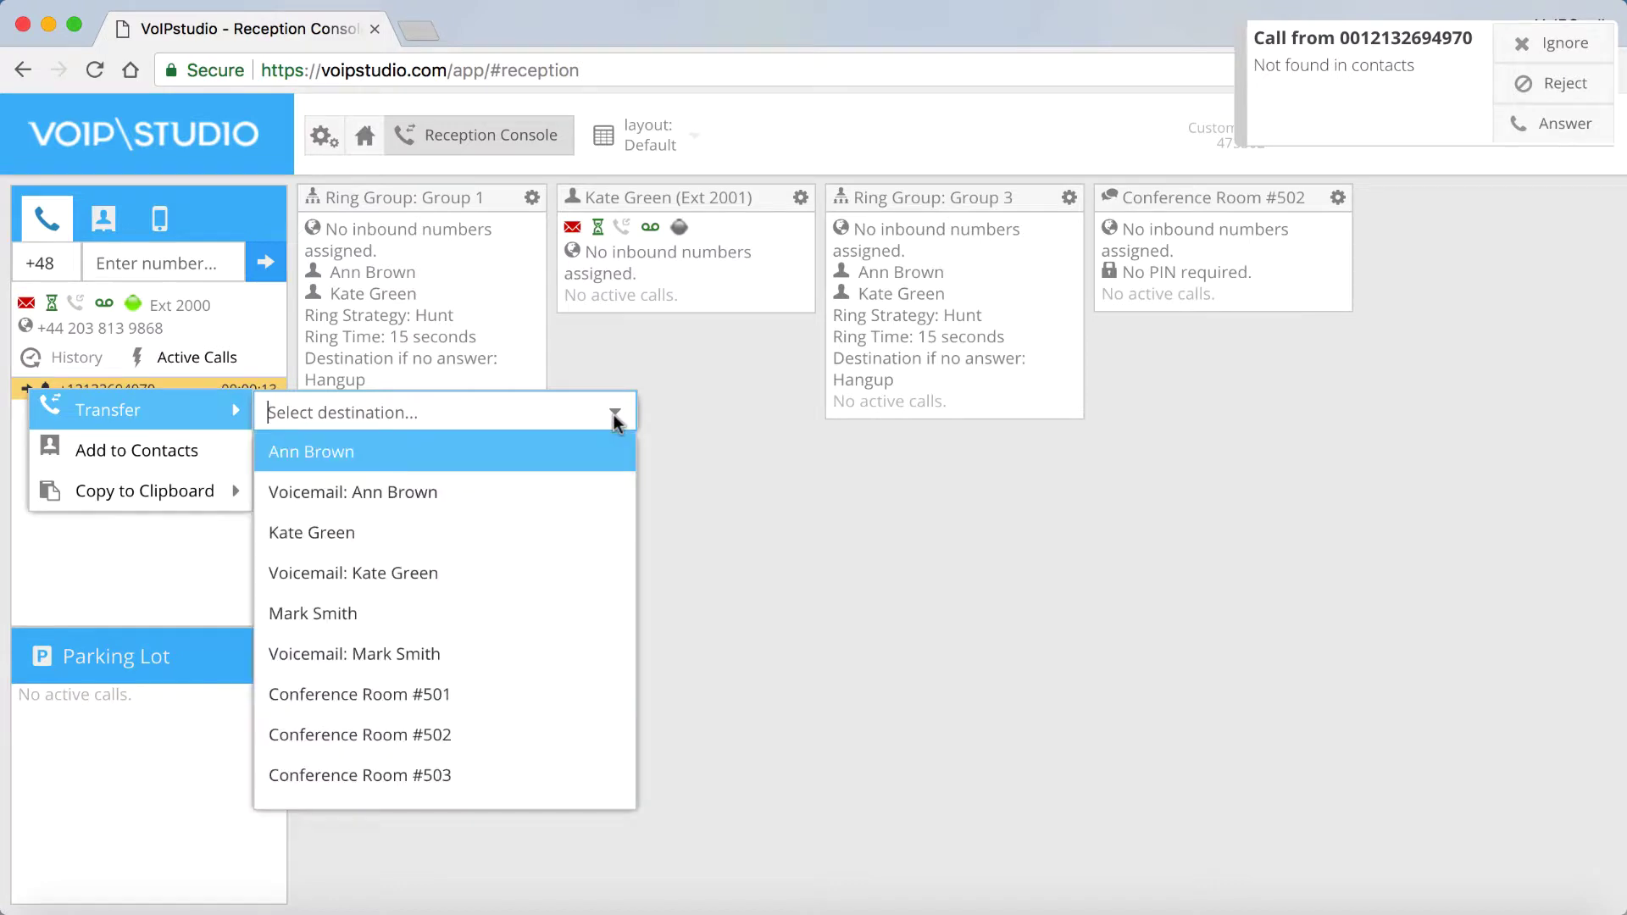
click(424, 734)
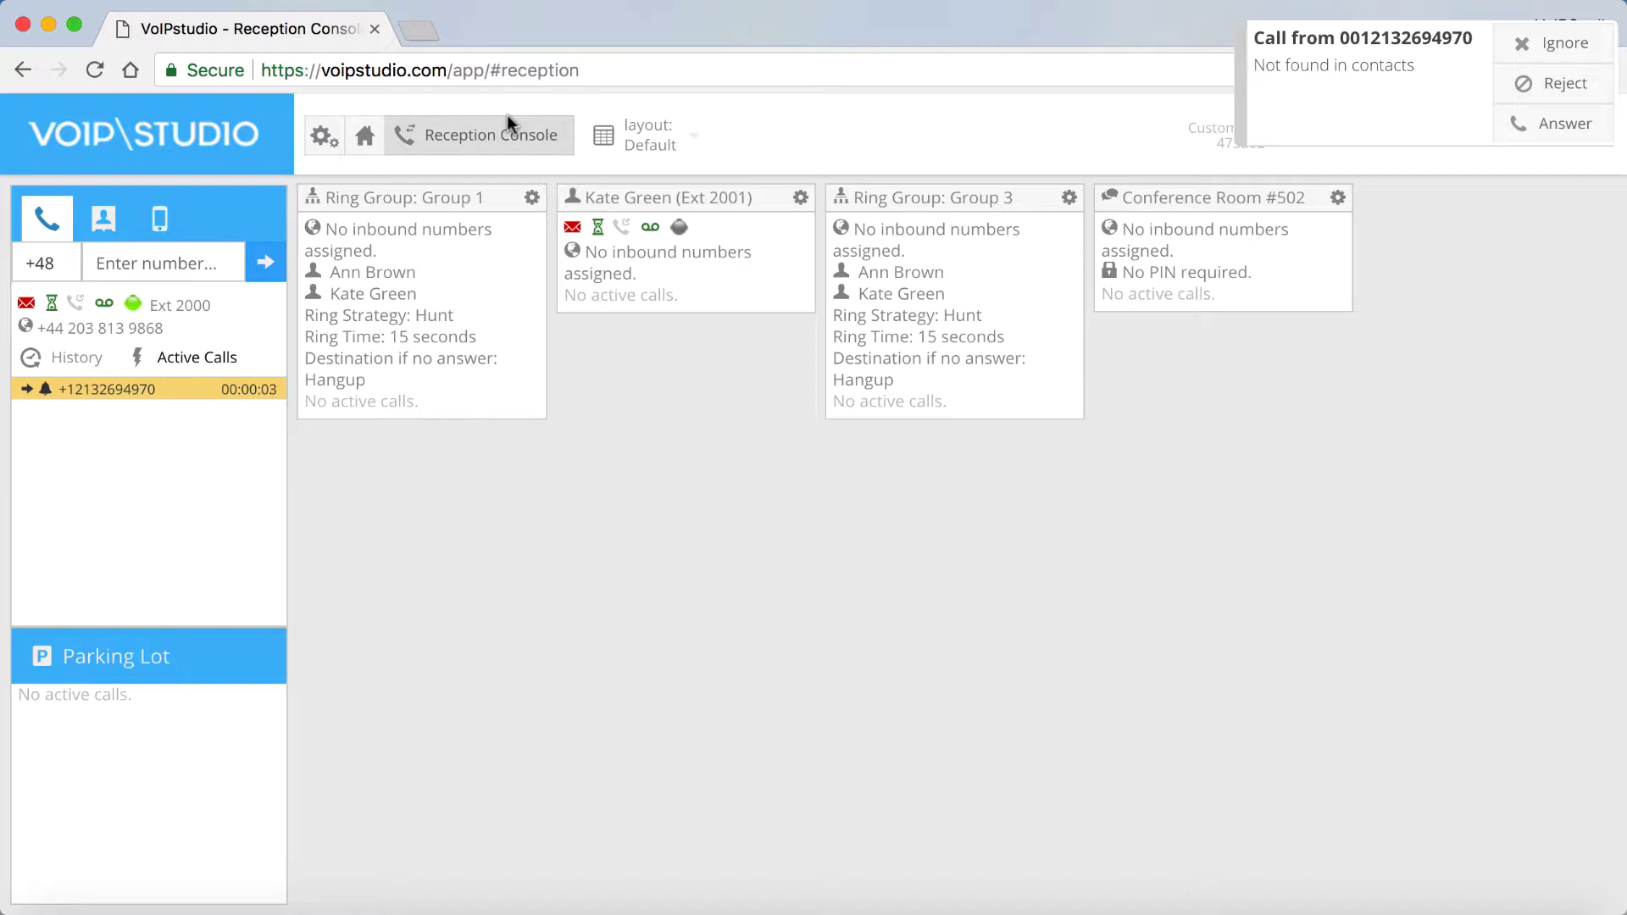
right_click(32, 391)
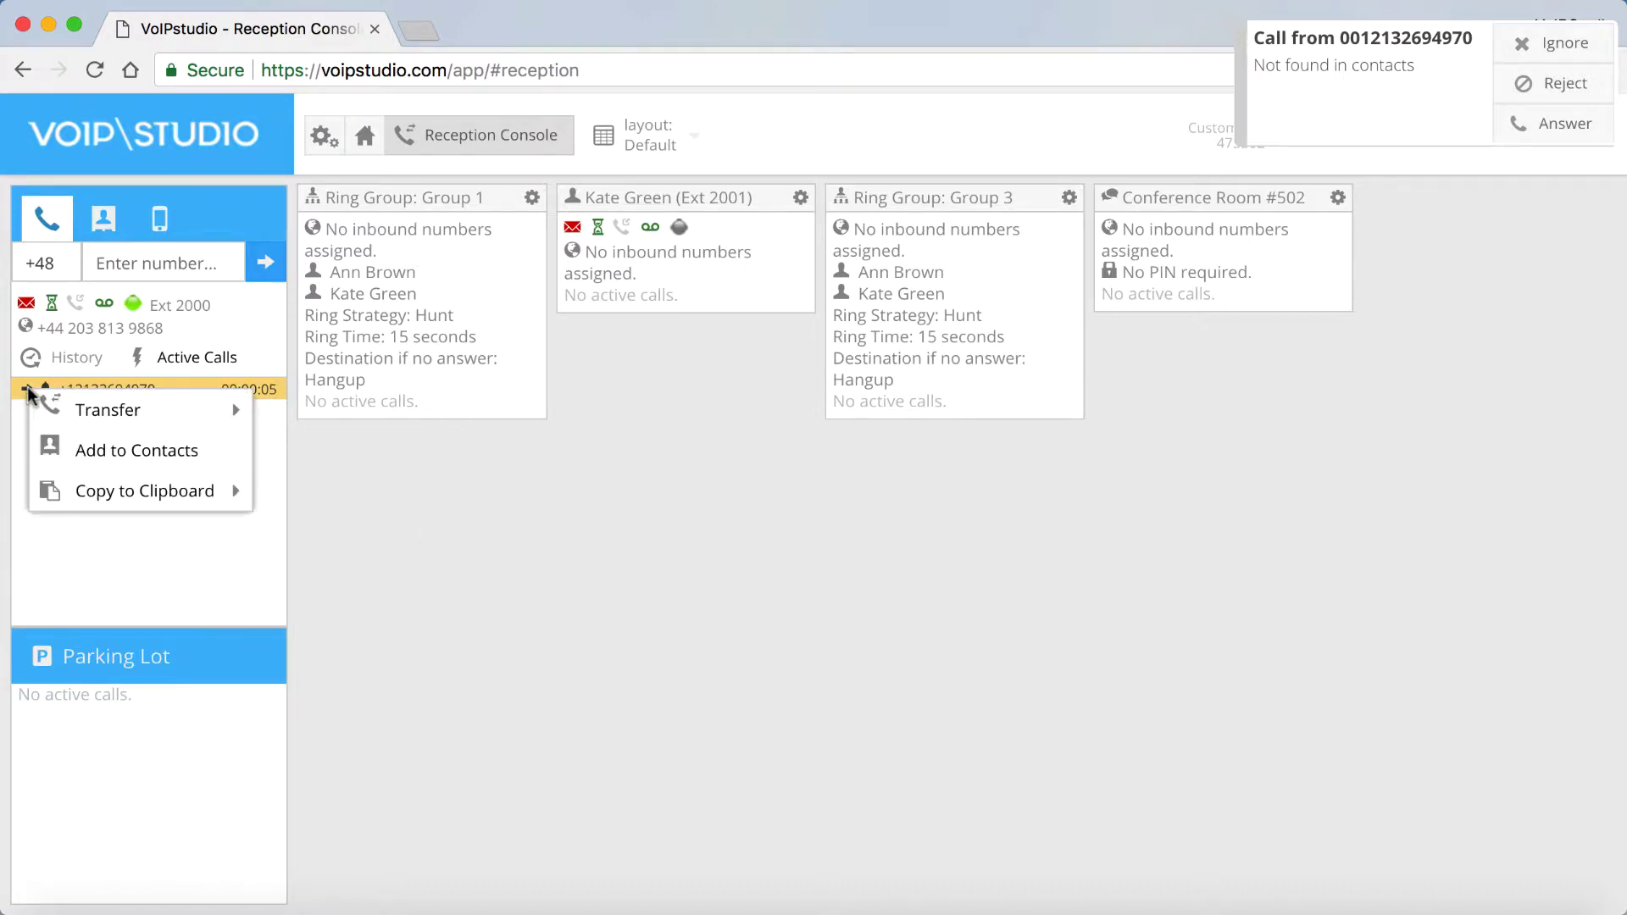
click(72, 454)
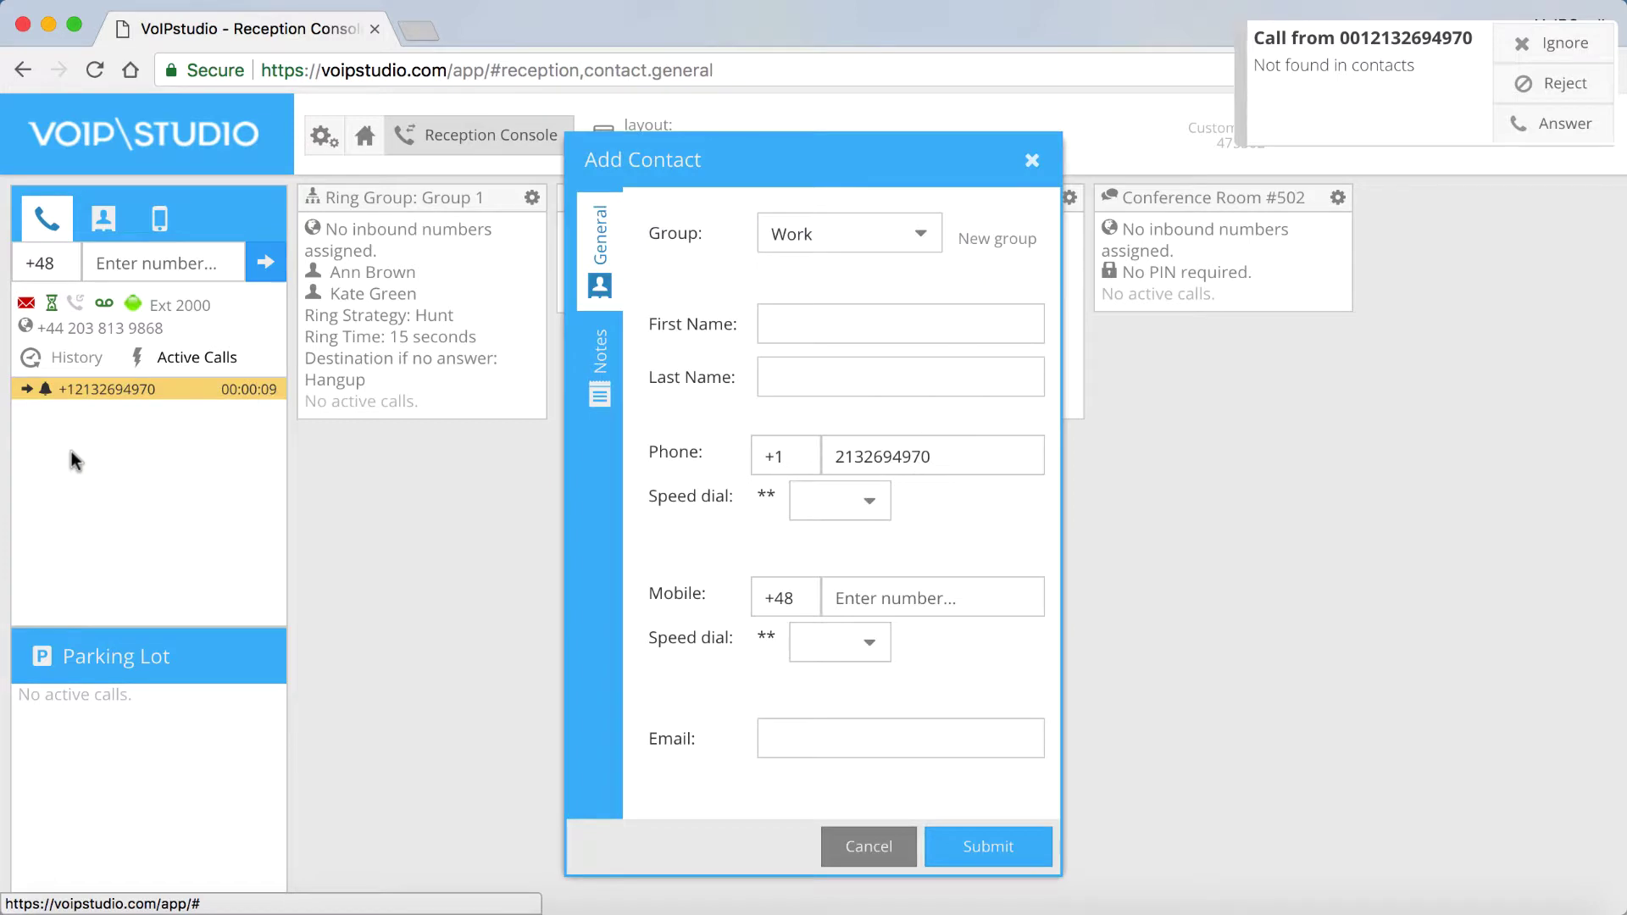
click(807, 325)
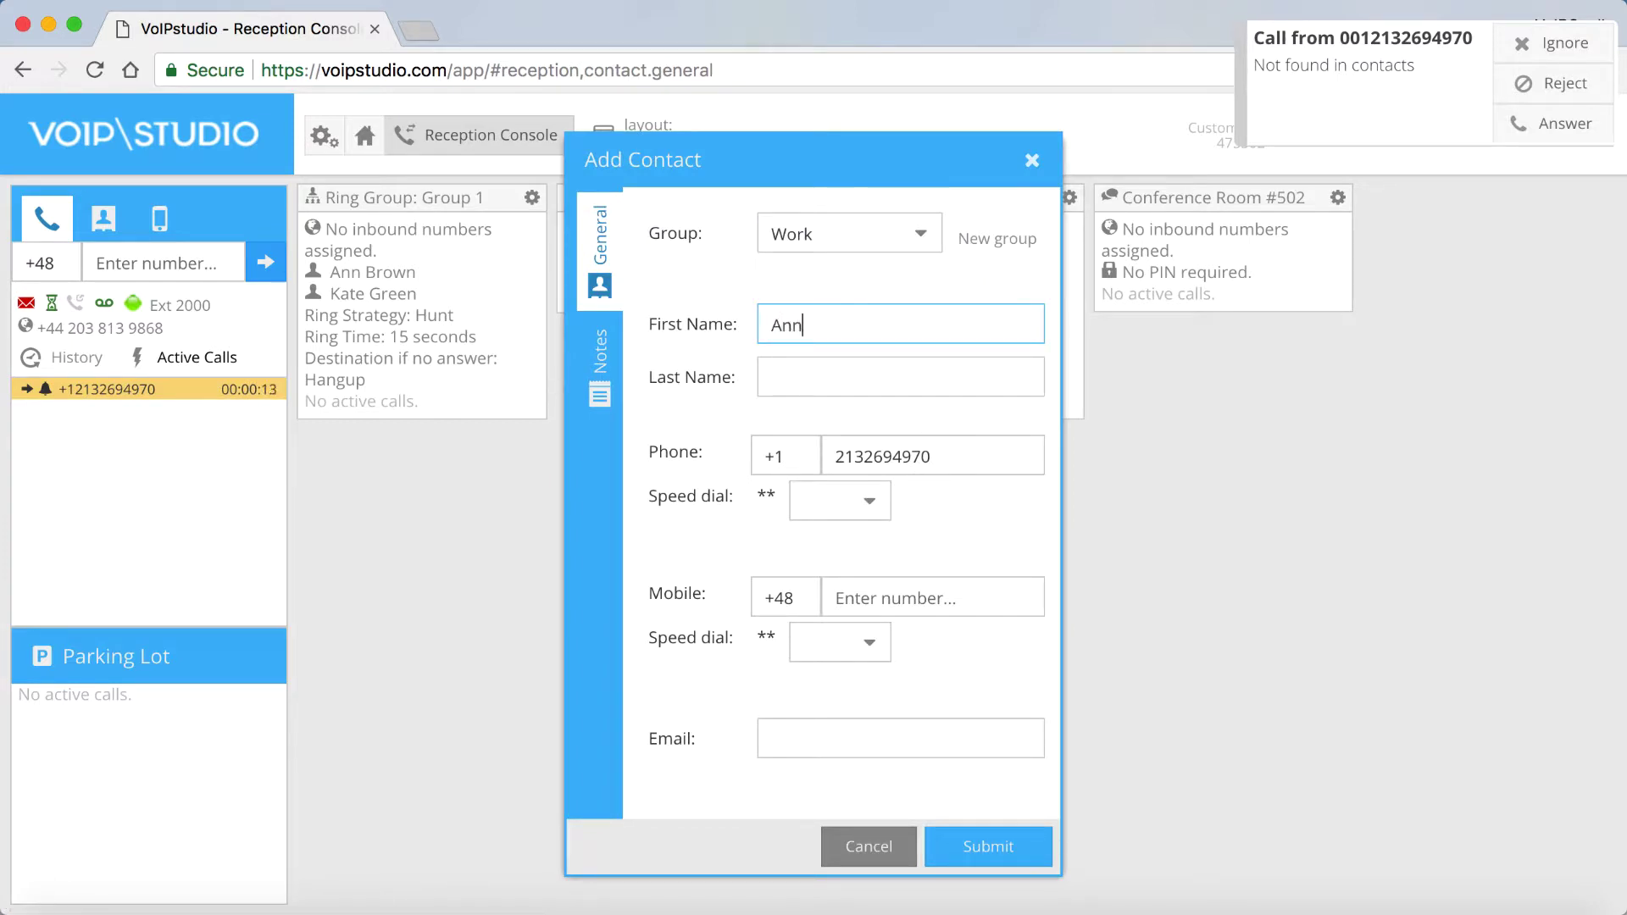
click(835, 374)
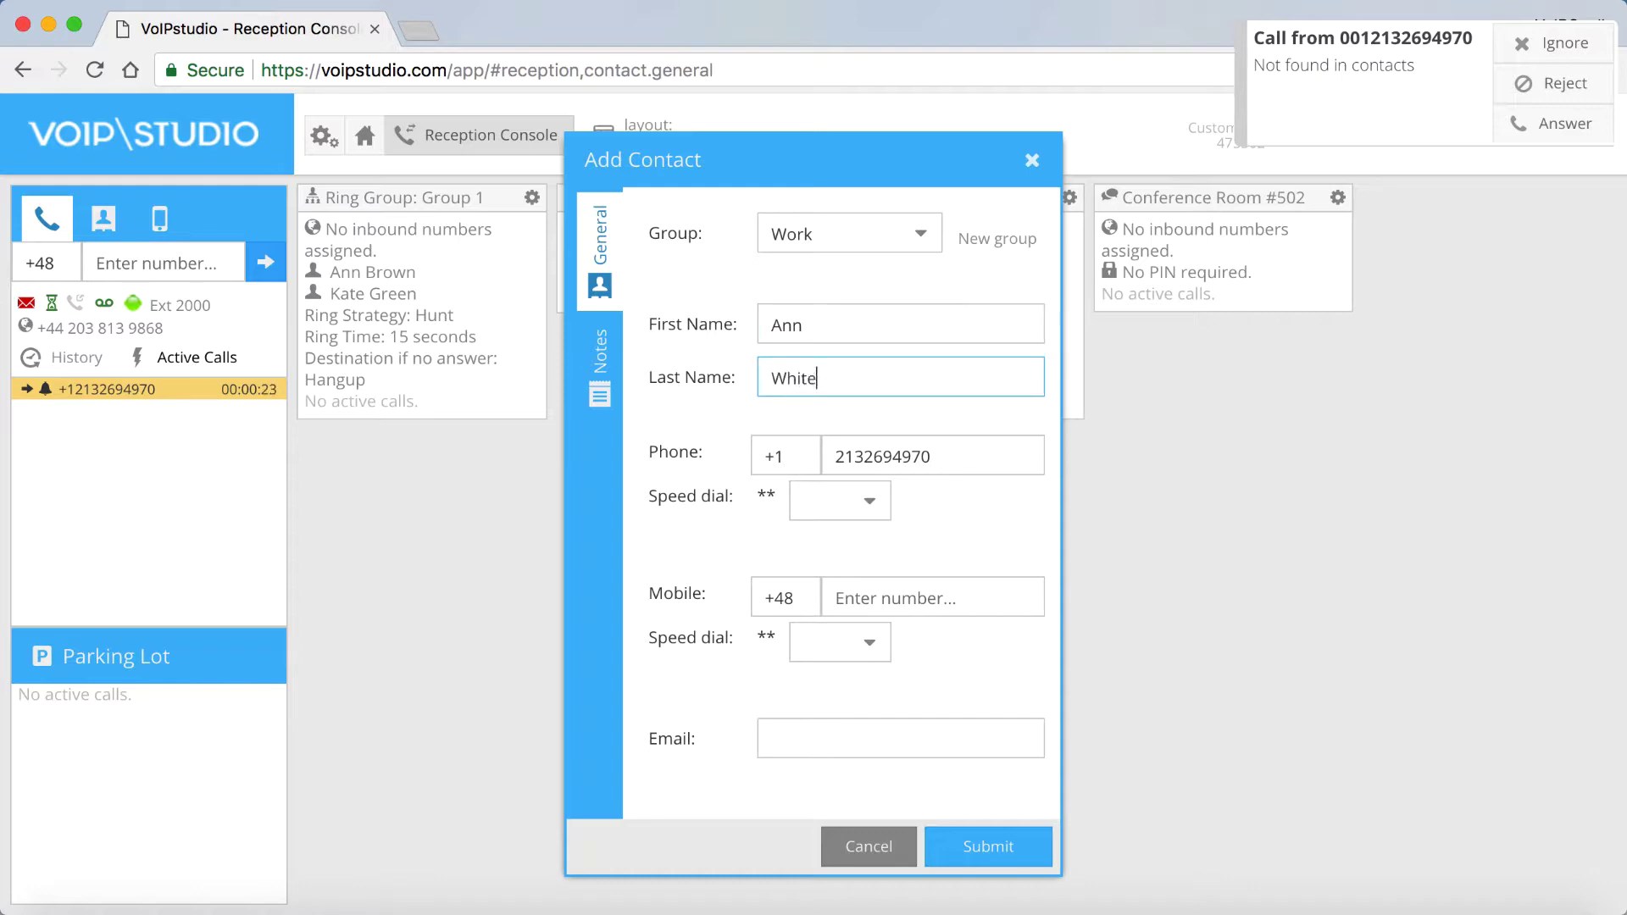
click(988, 847)
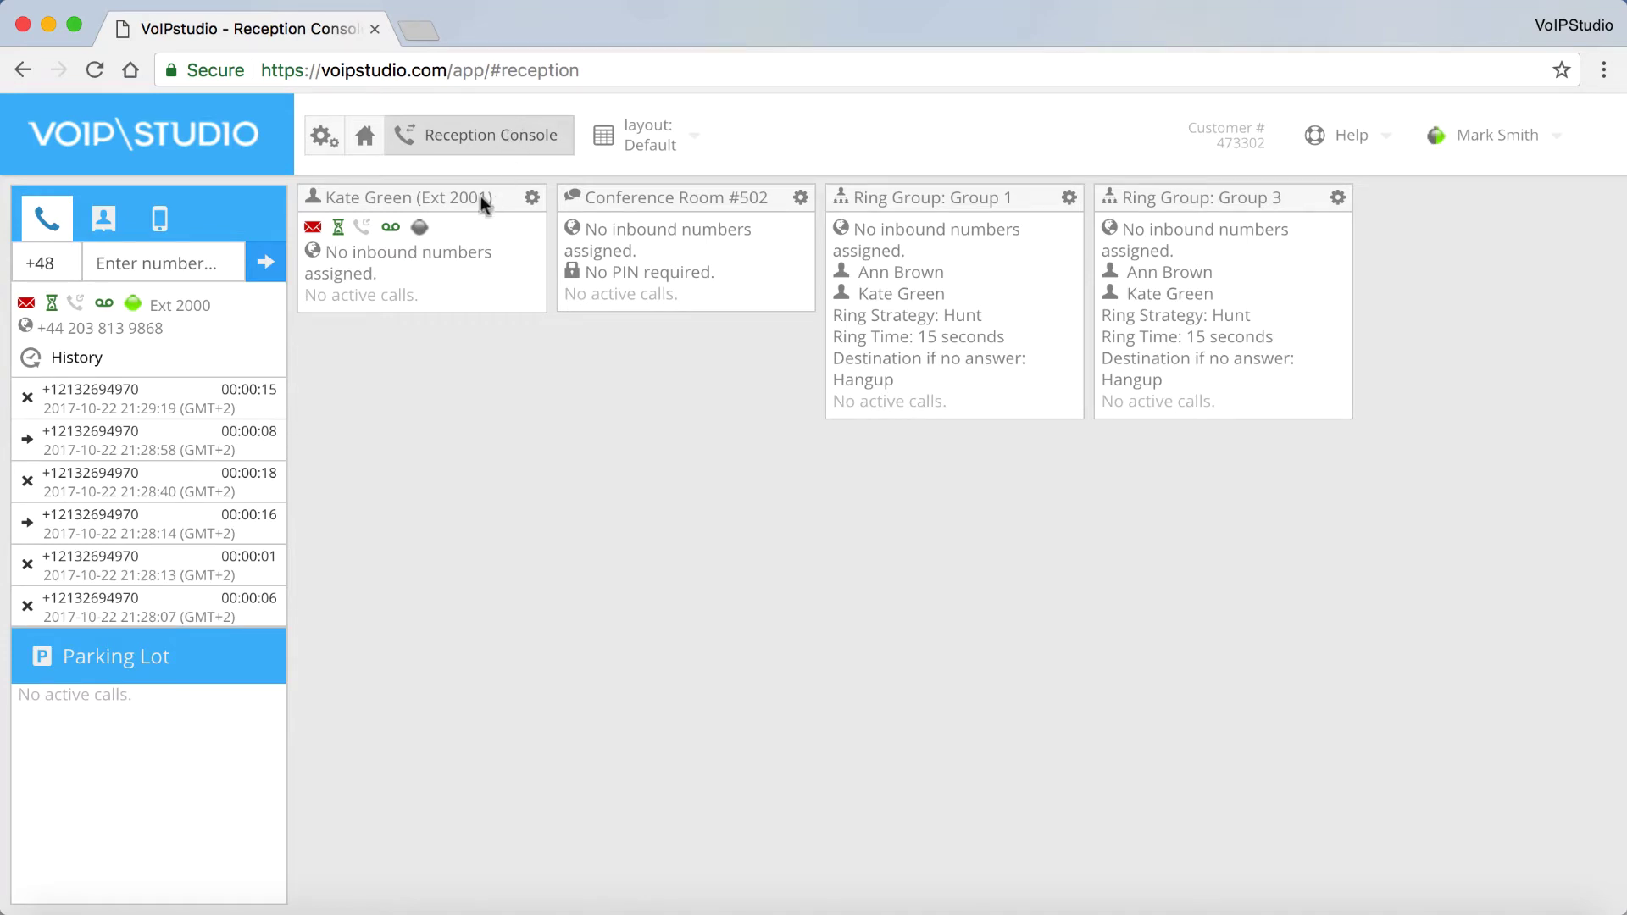
drag(480, 204, 777, 217)
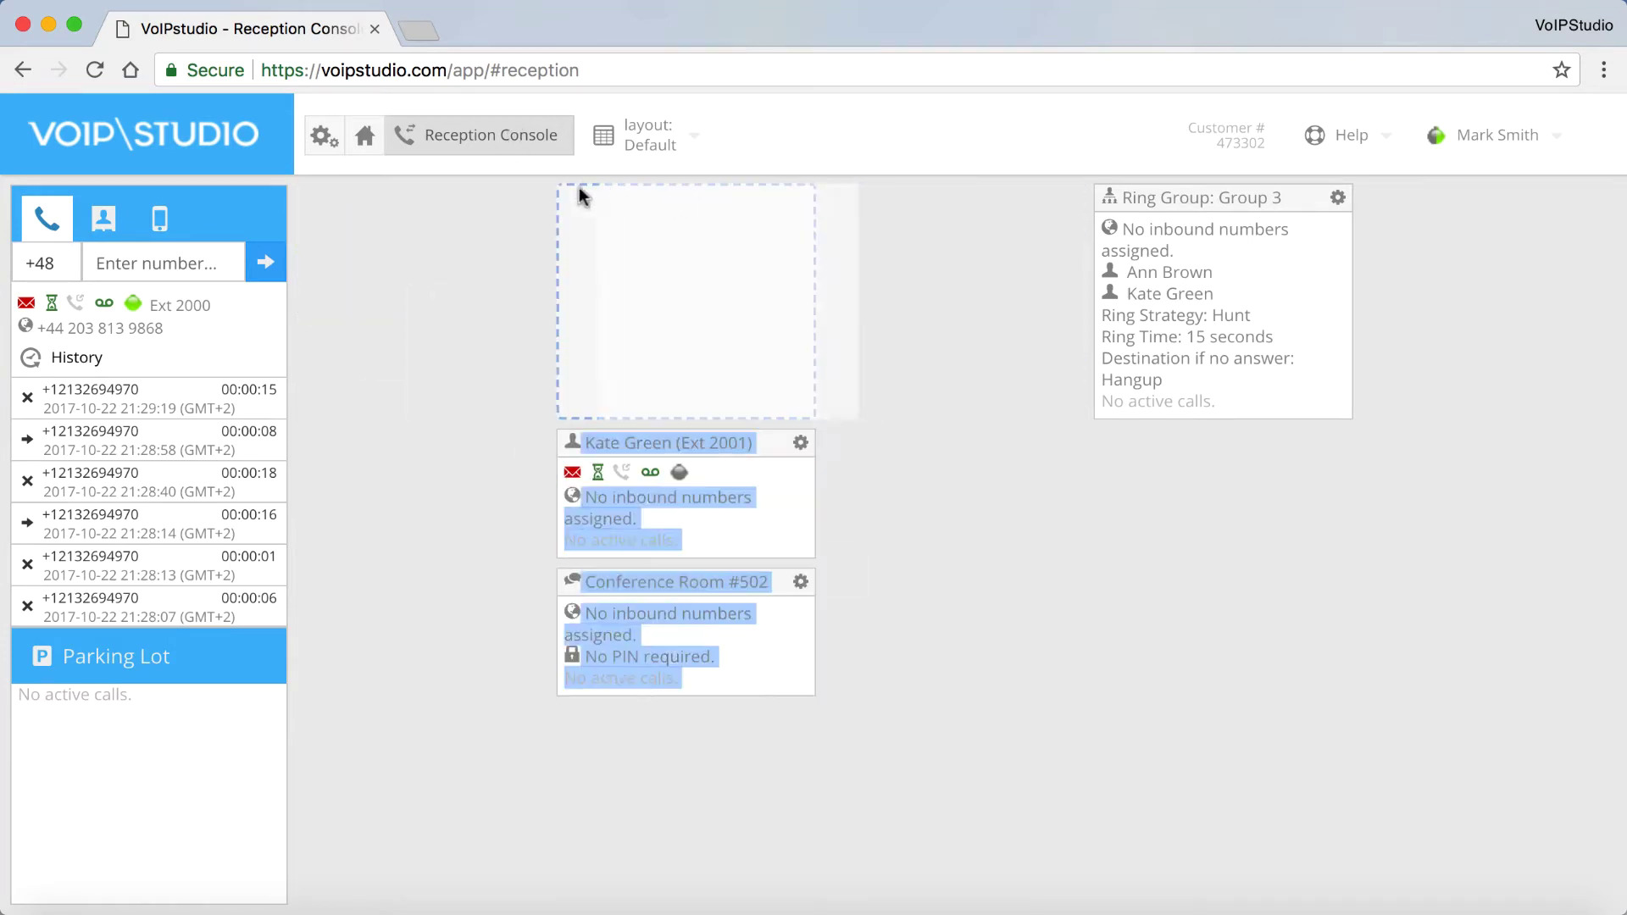
drag(889, 198, 458, 176)
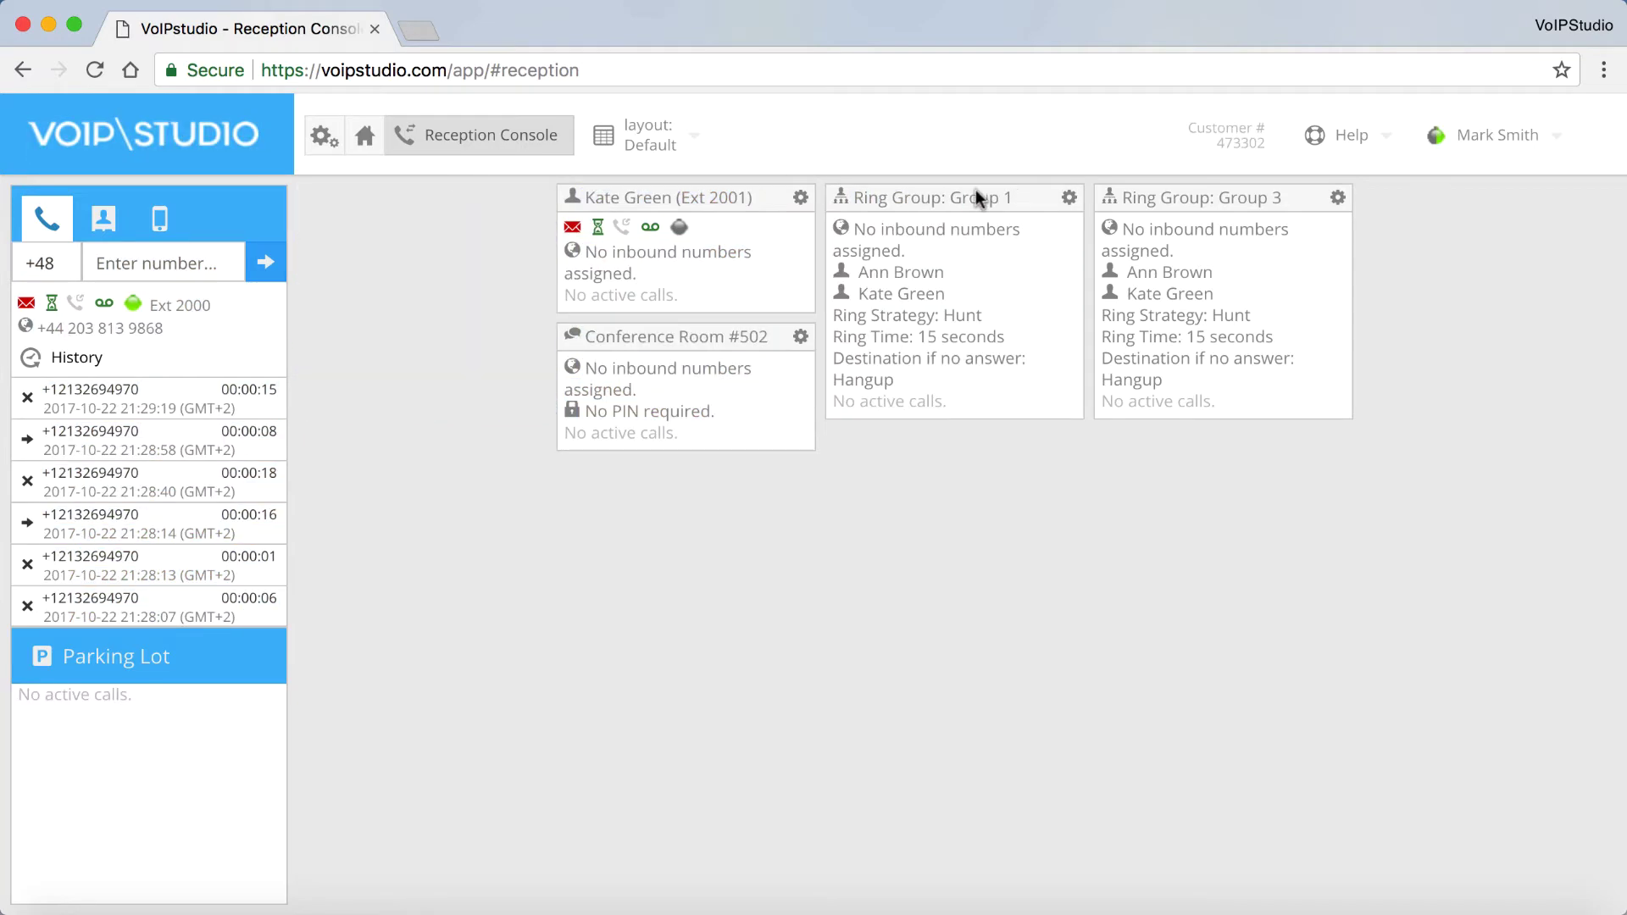
mouse_move(986, 198)
mouse_down()
mouse_move(395, 195)
mouse_move(459, 201)
mouse_up()
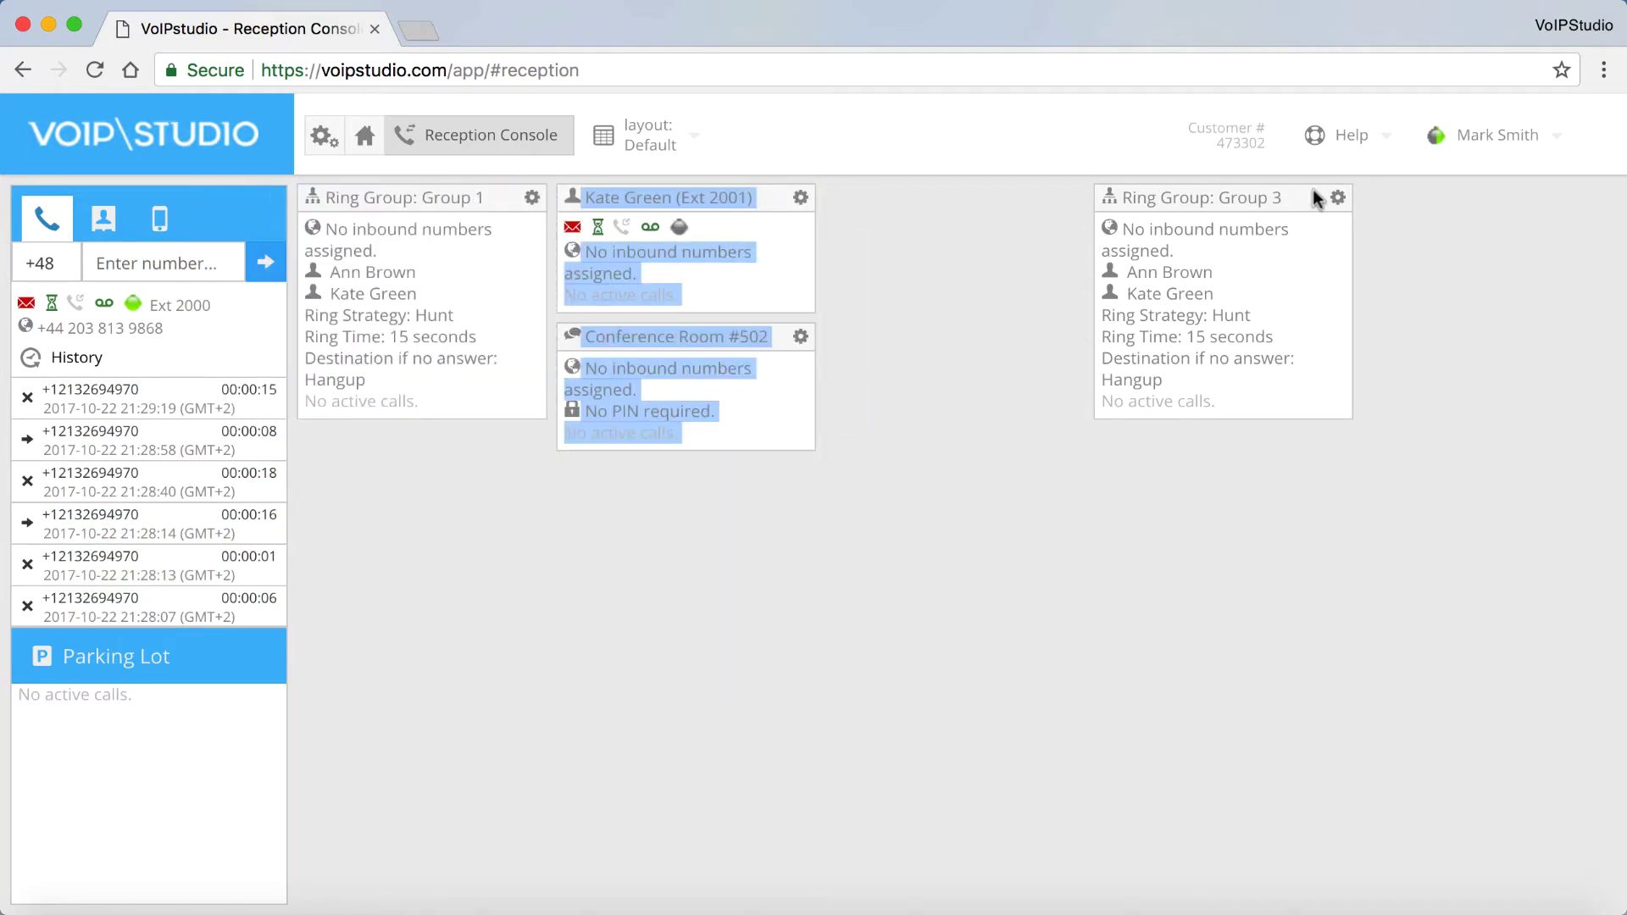
click(1205, 205)
drag(1204, 203, 1081, 209)
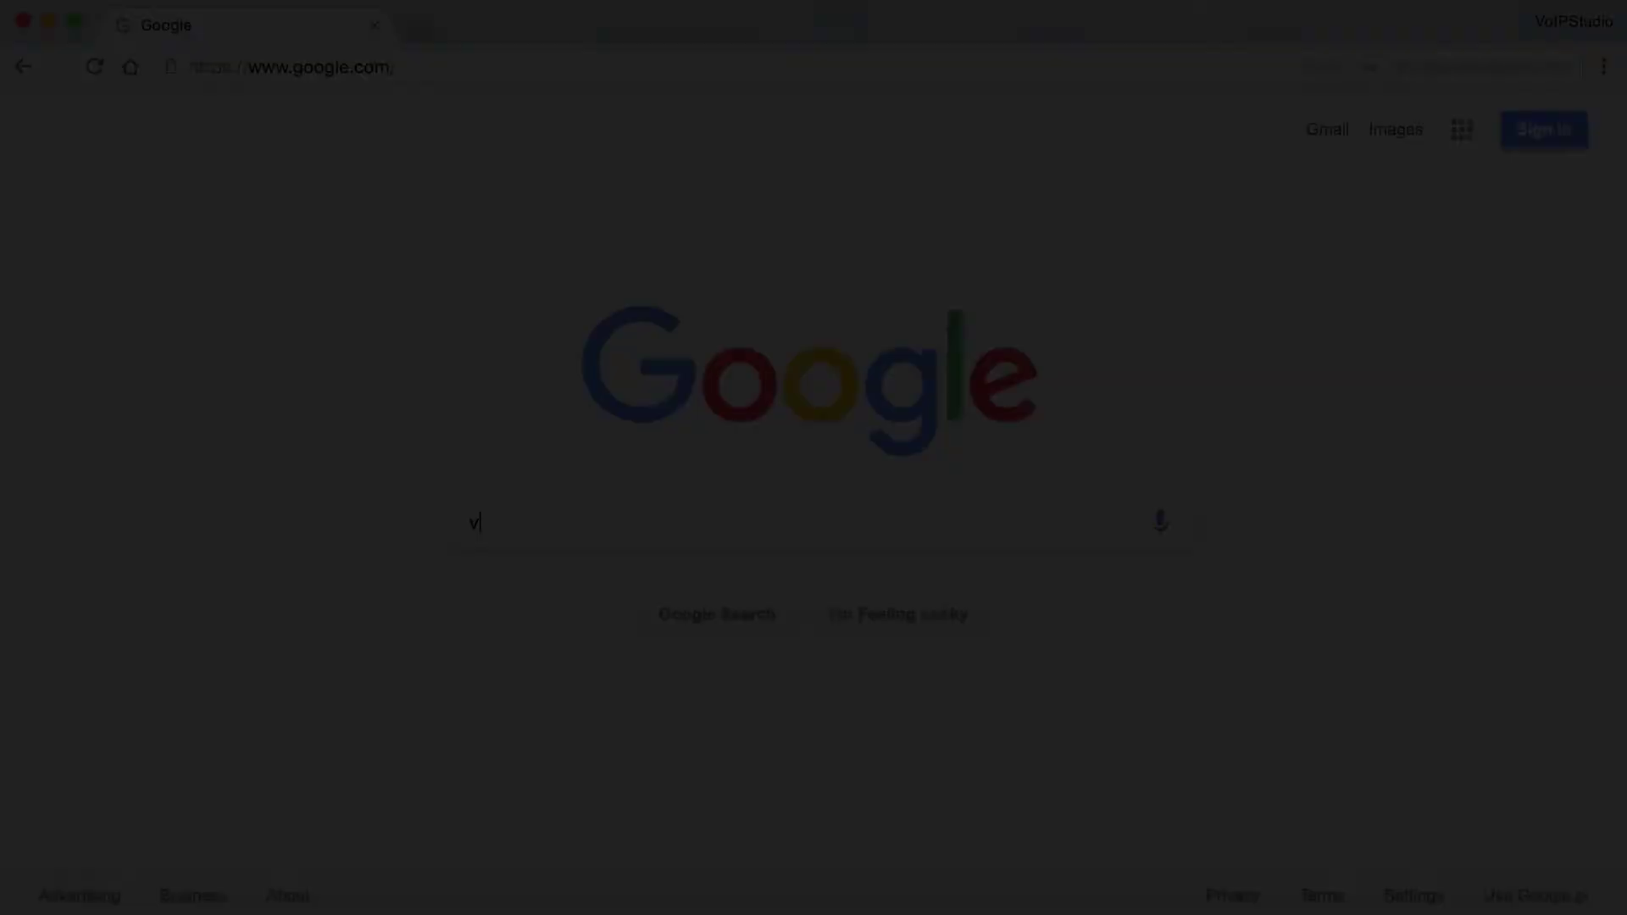
text(pstudio.com)
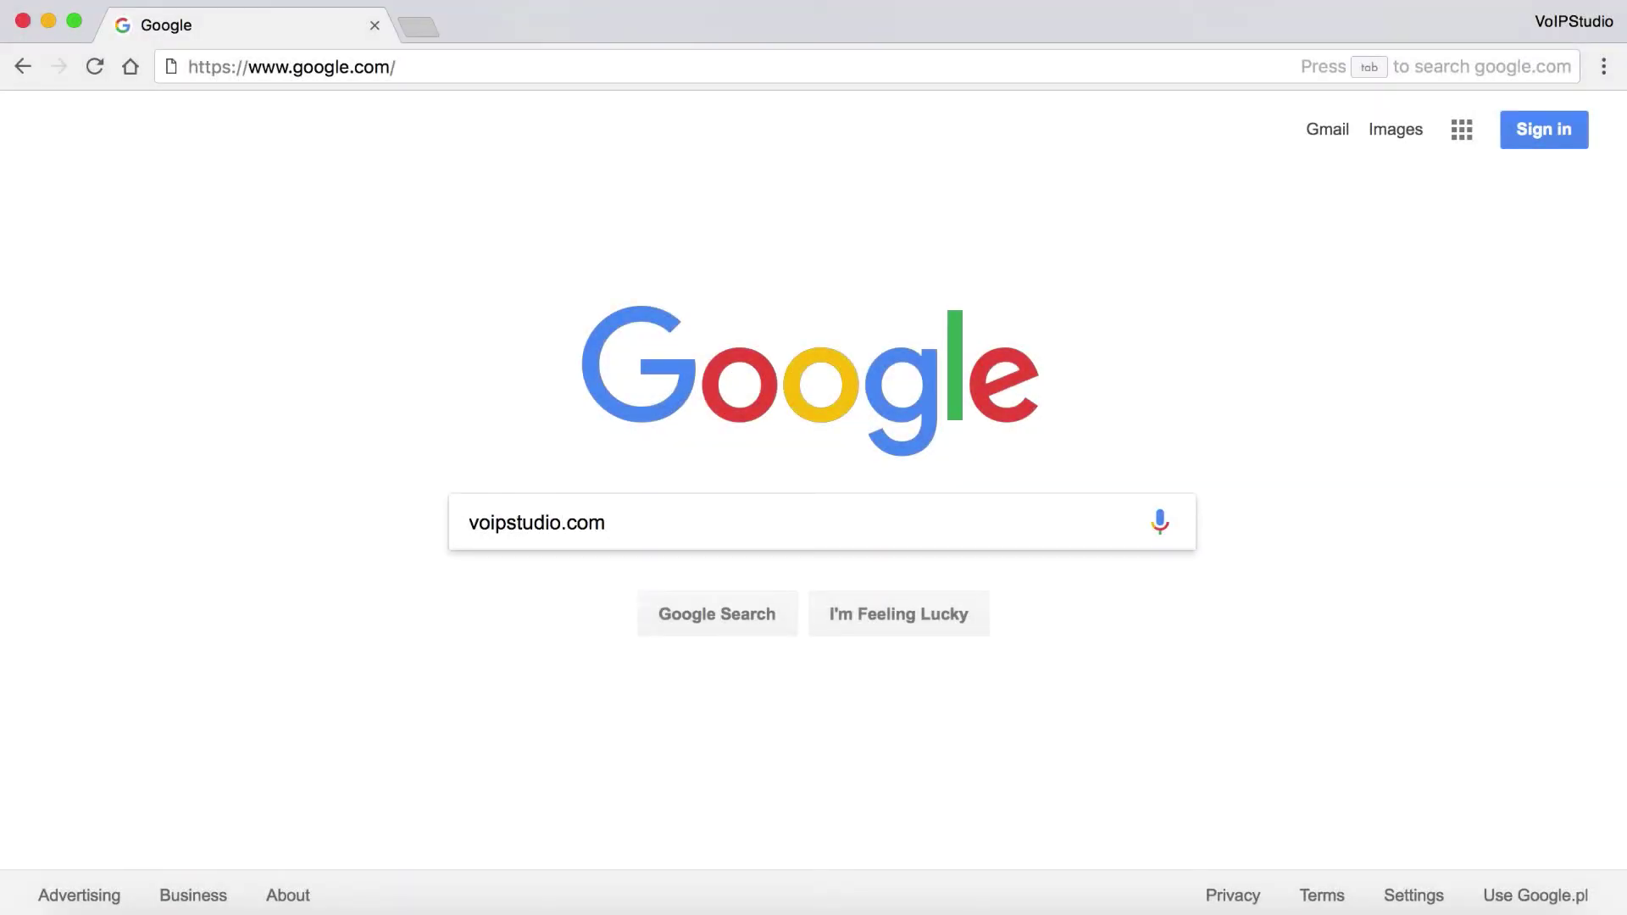
key(Return)
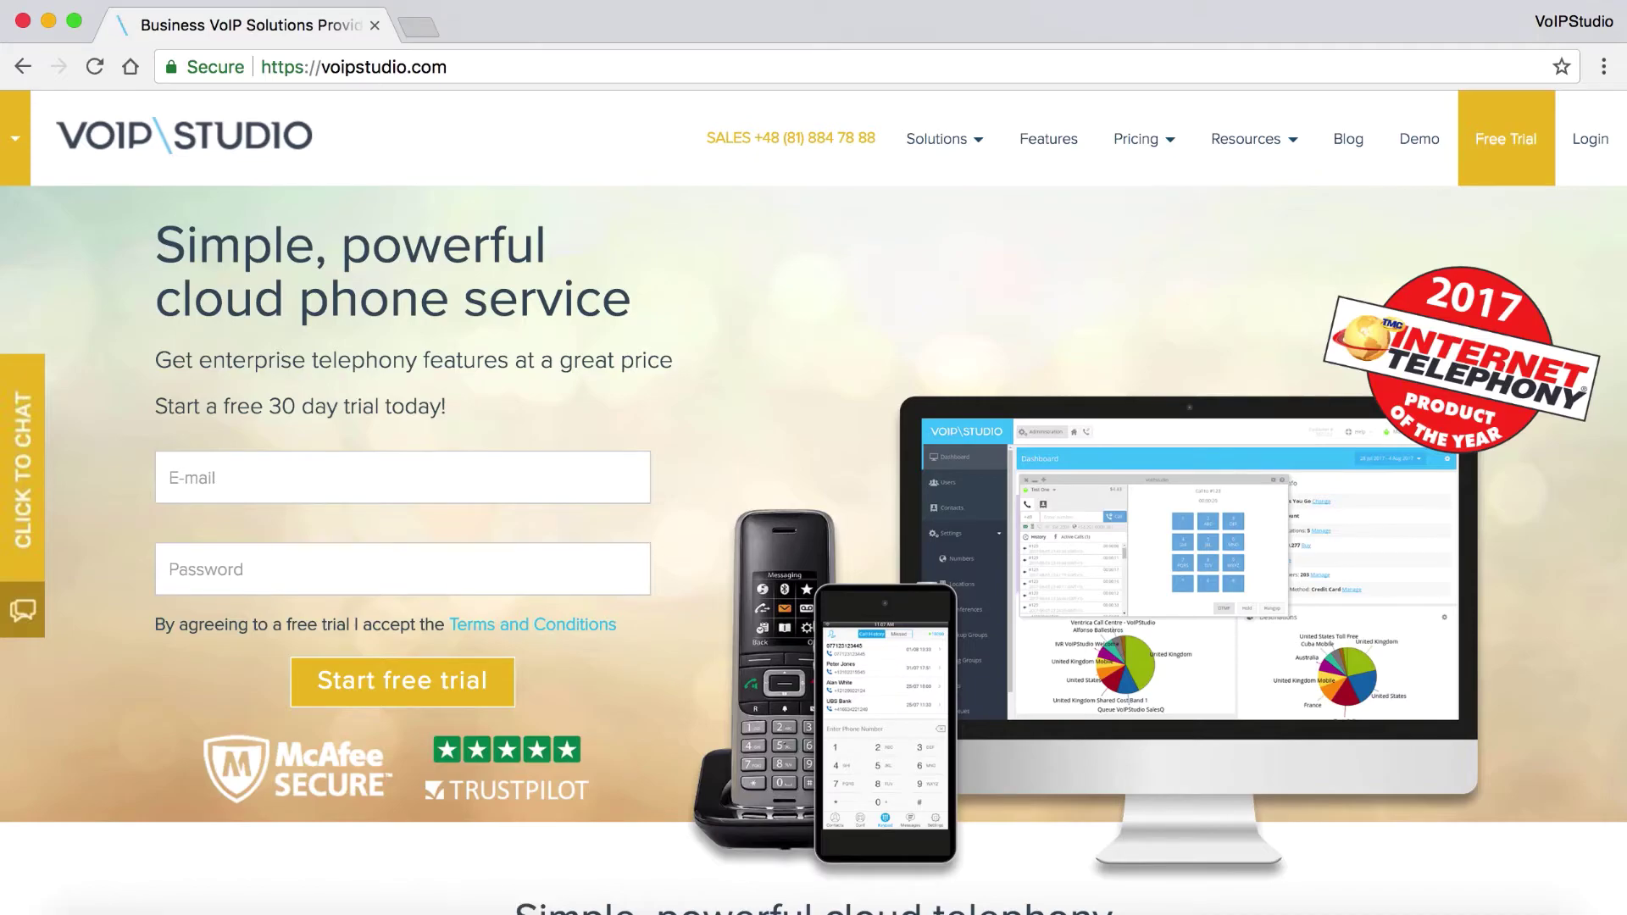